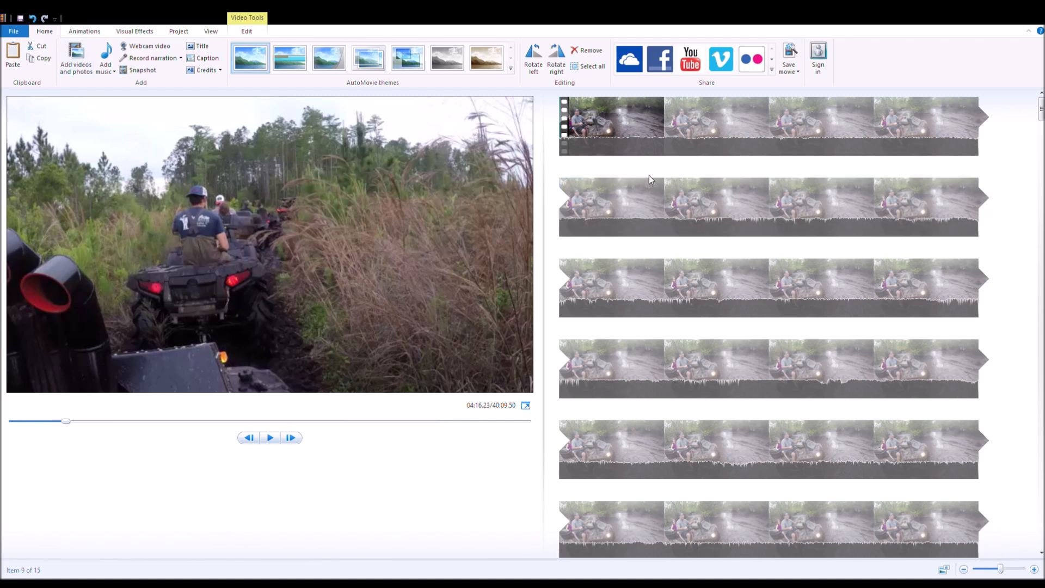
Split the tenth video clip at 04:42.23 in the timeline and delete the part before the cut
scroll(714, 229, "down", 3)
scroll(695, 232, "down", 5)
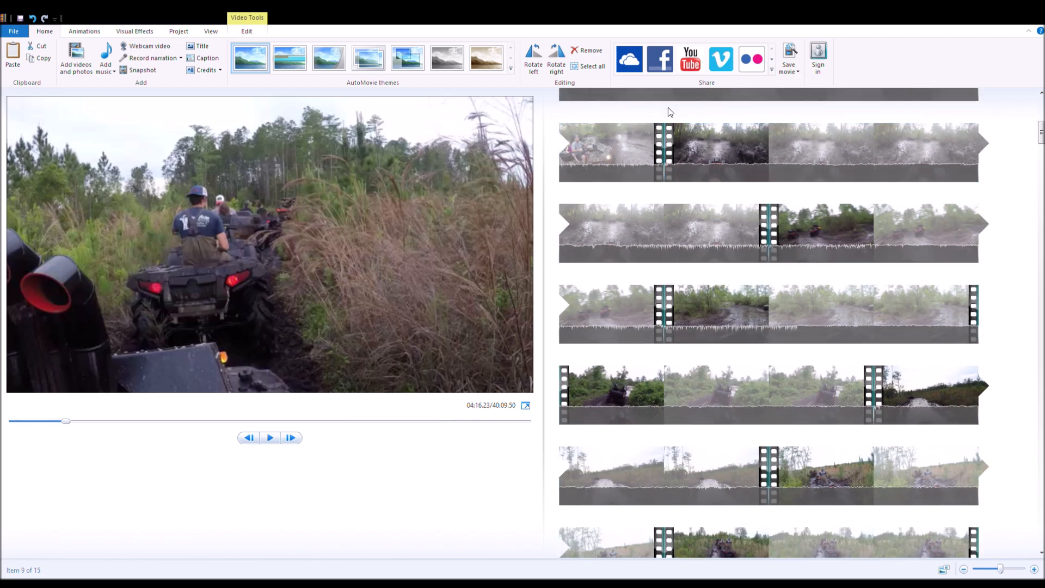
scroll(691, 299, "down", 2)
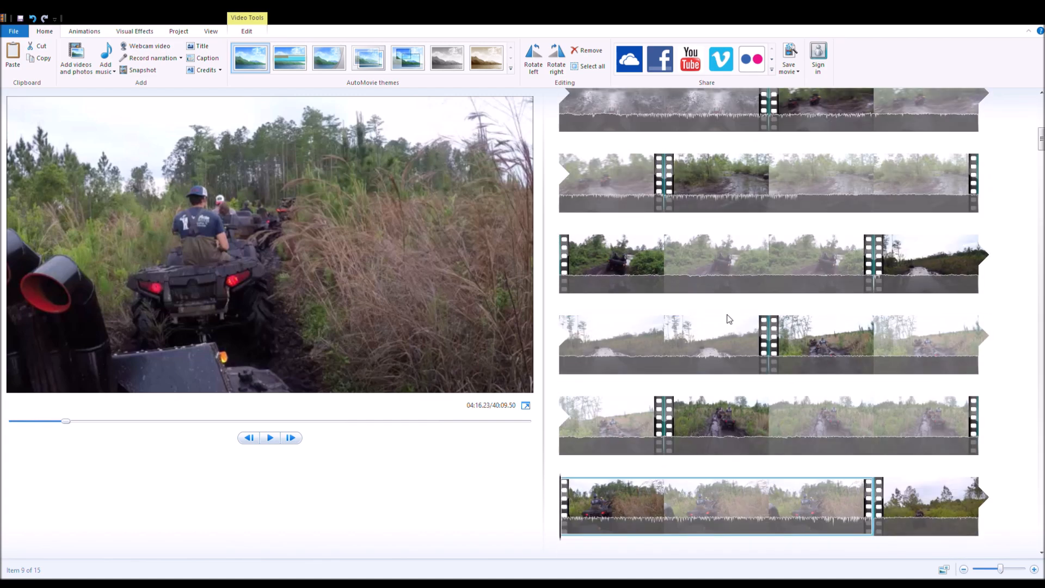
scroll(730, 318, "down", 5)
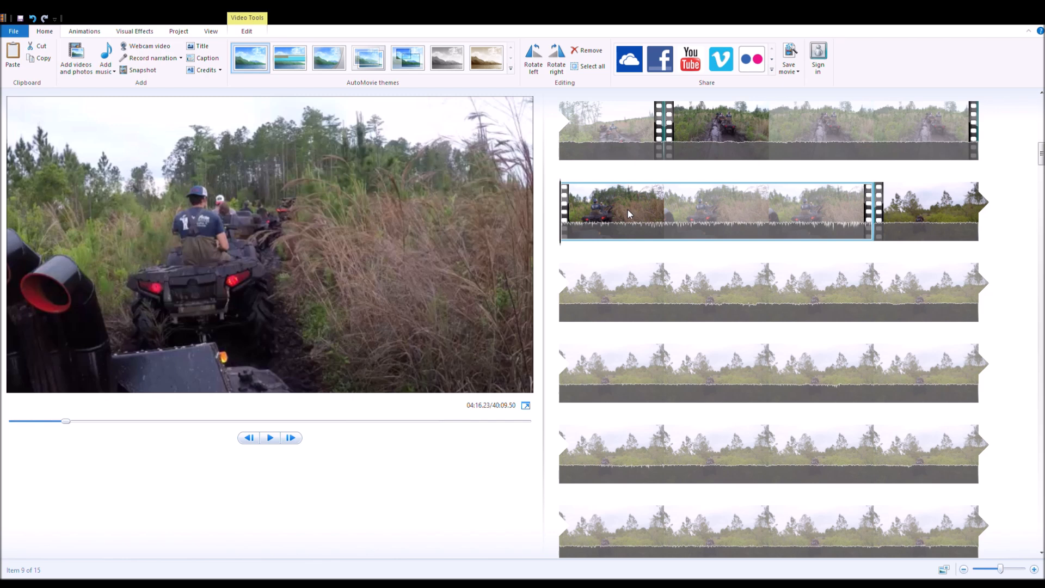
left_click(931, 222)
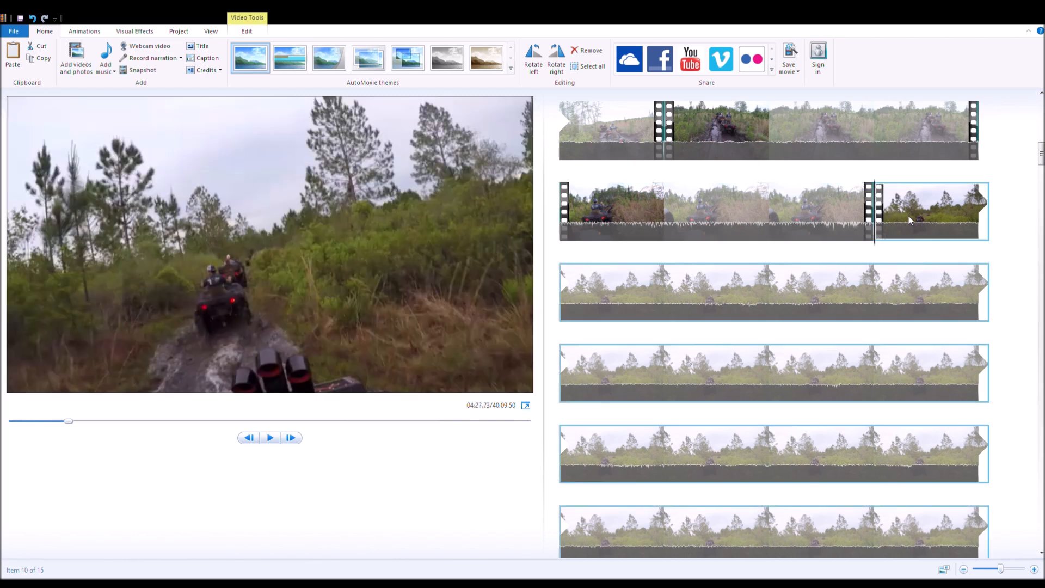
left_click(270, 439)
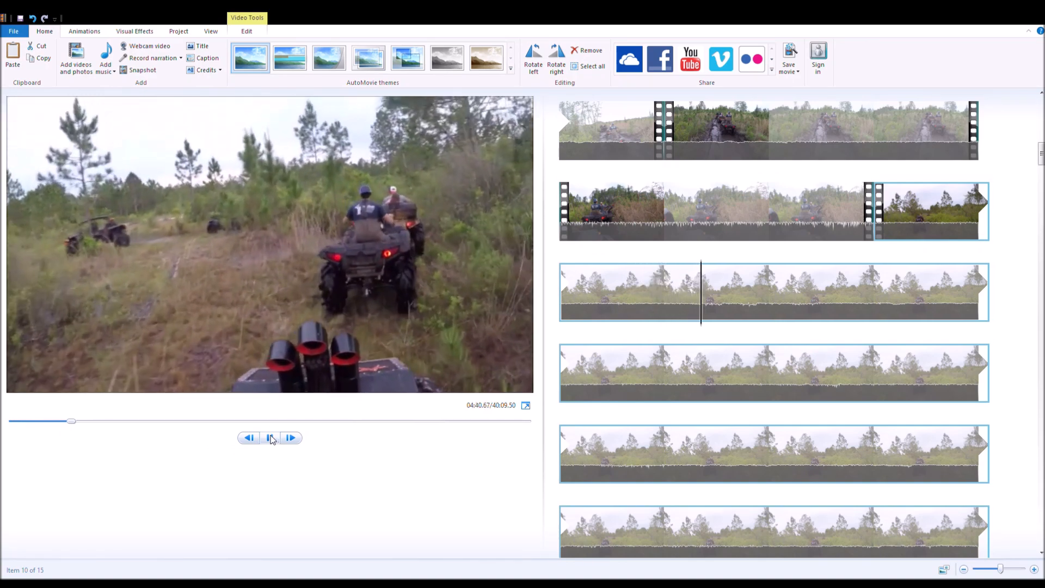
left_click(270, 438)
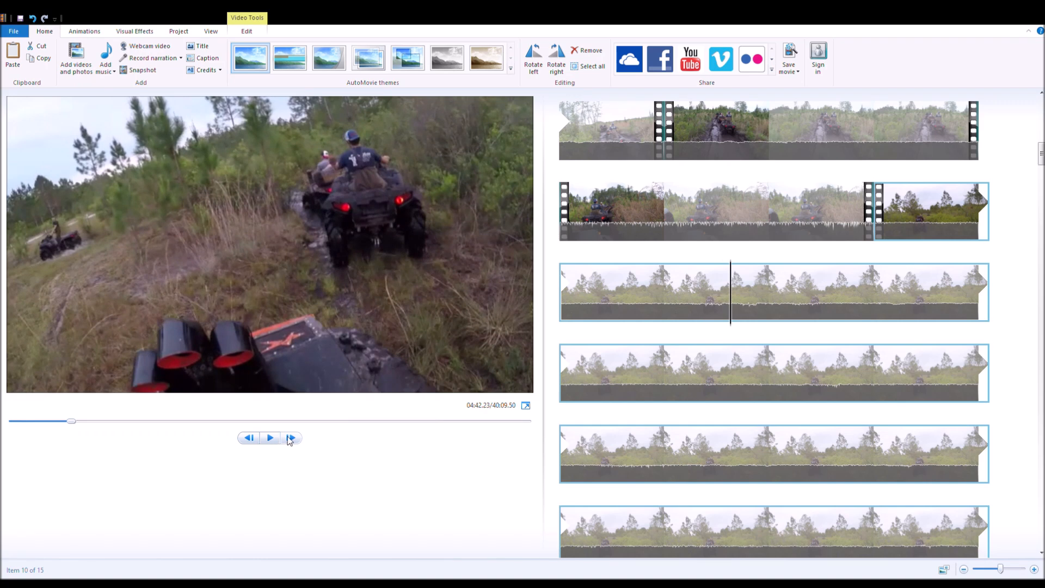
left_click(247, 31)
left_click(247, 57)
left_click(630, 289)
key("Delete")
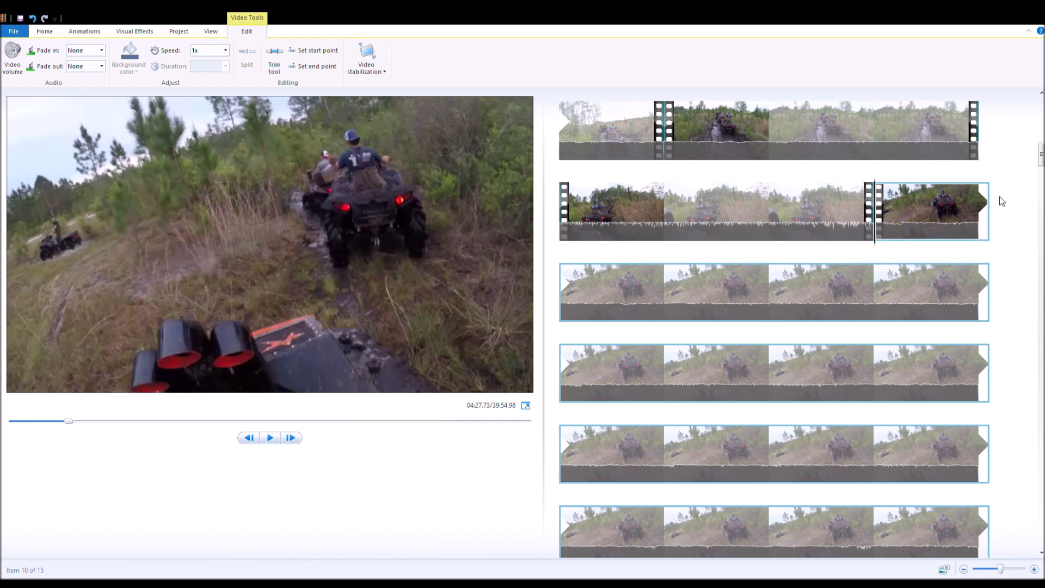
Trim the tenth clip's beginning further by splitting it at 04:38.90 and deleting the part before the split
left_click(270, 439)
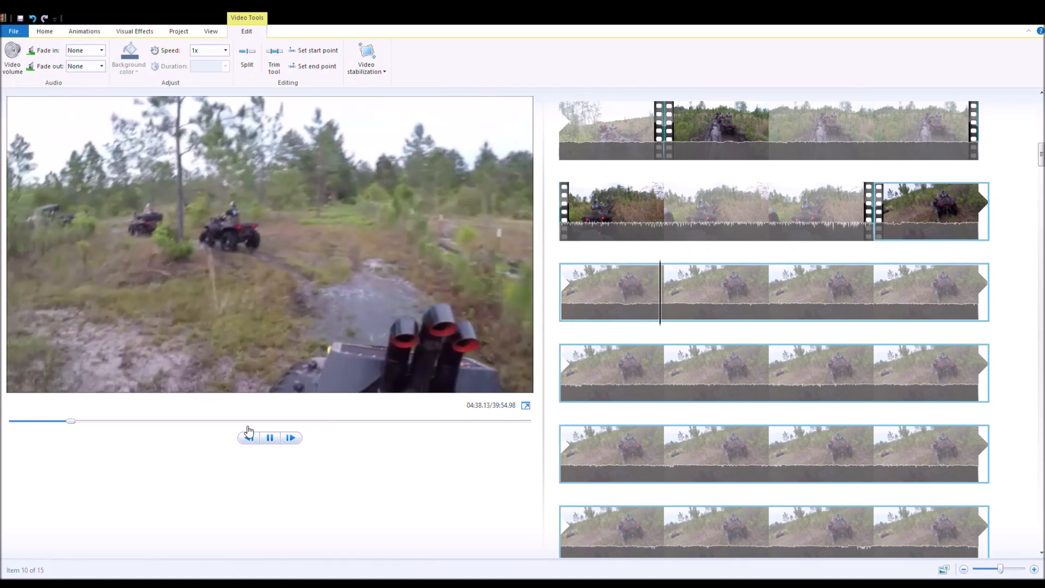
left_click(273, 438)
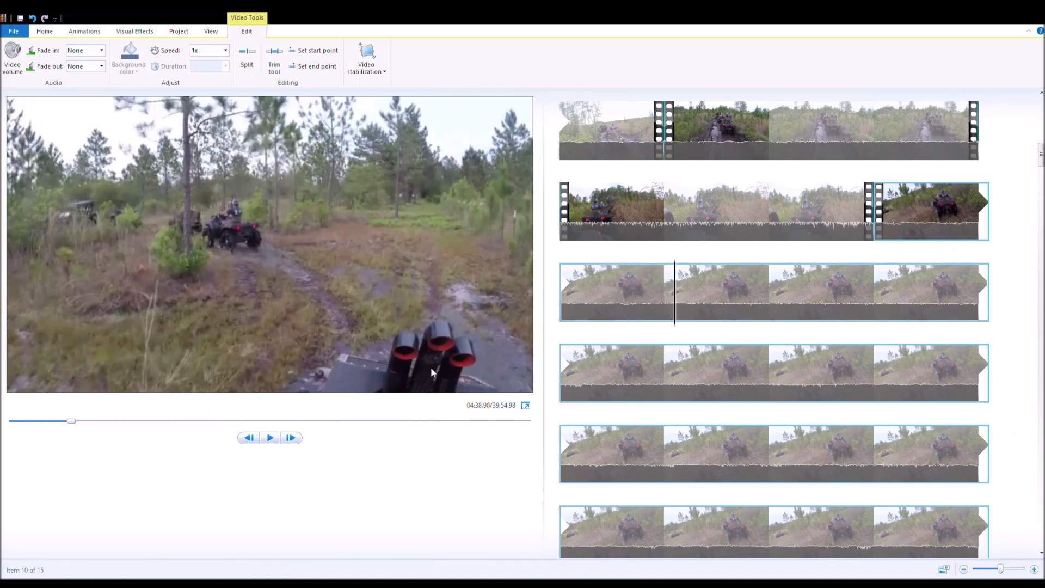
left_click(248, 57)
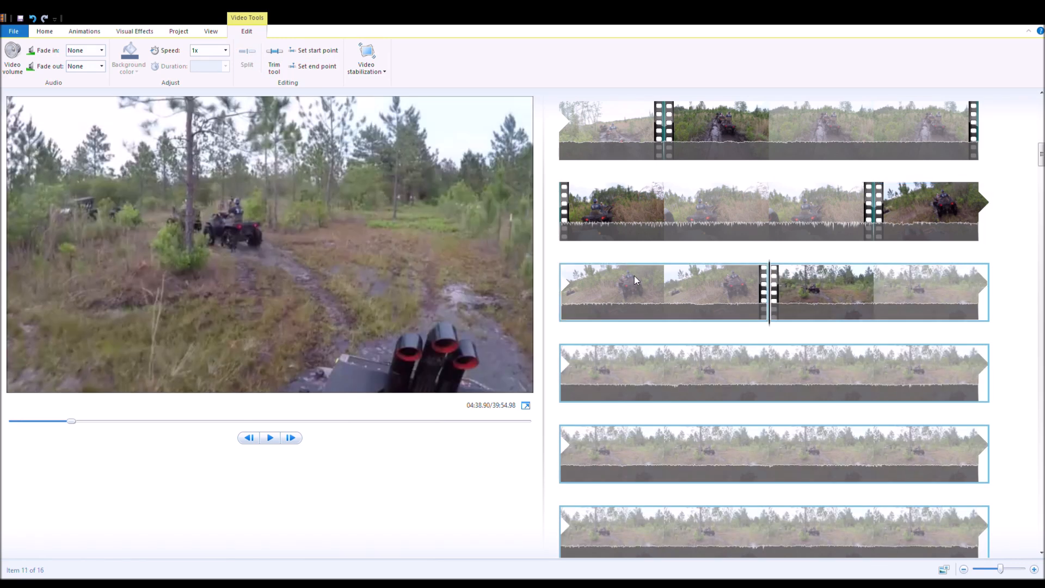
key("Delete")
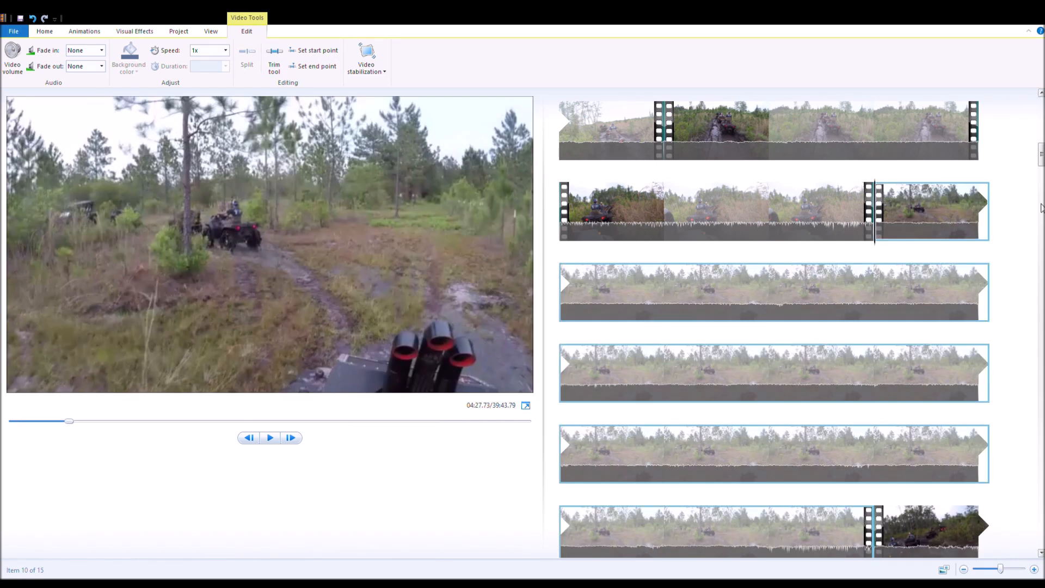
Add a transition between the ninth and tenth clips and play back the changeover
scroll(811, 228, "up", 3)
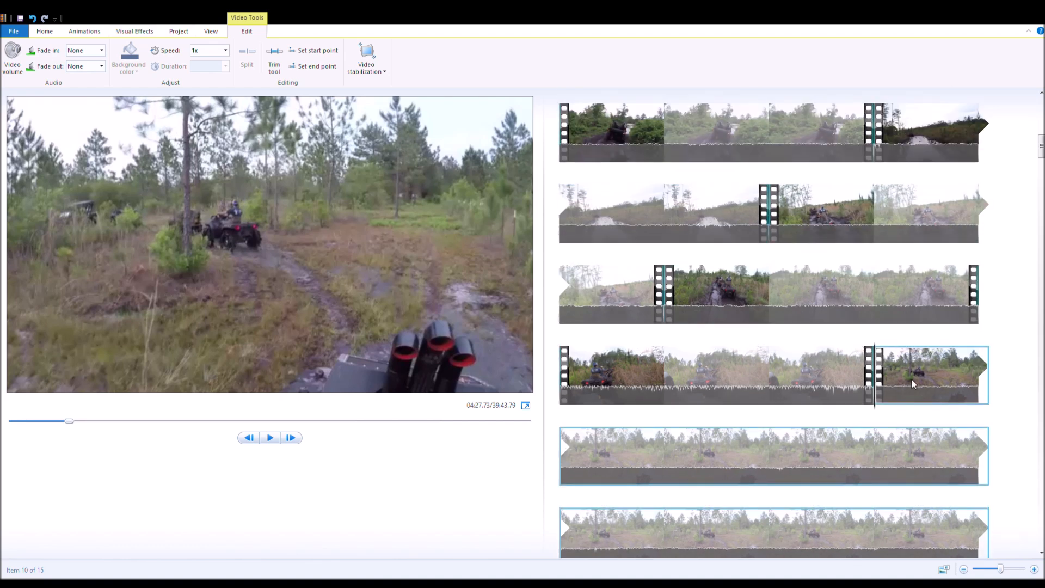
left_click(94, 34)
left_click(440, 61)
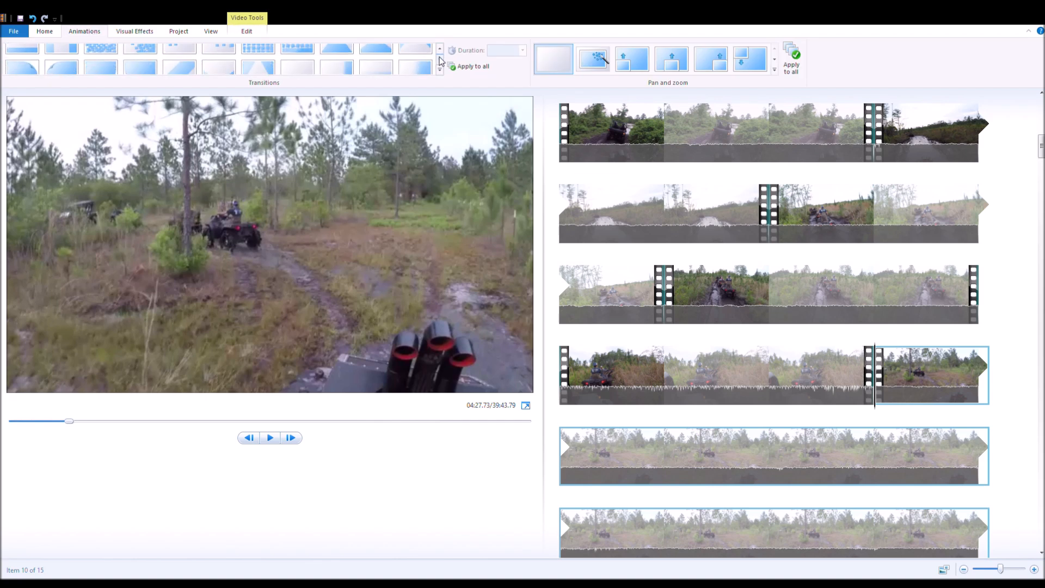
left_click(57, 61)
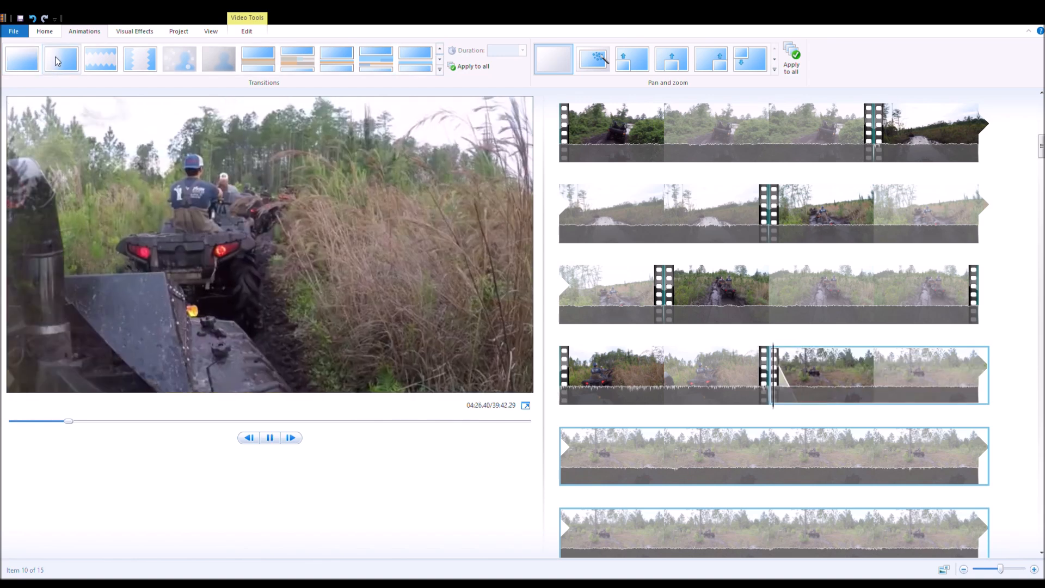
left_click(702, 382)
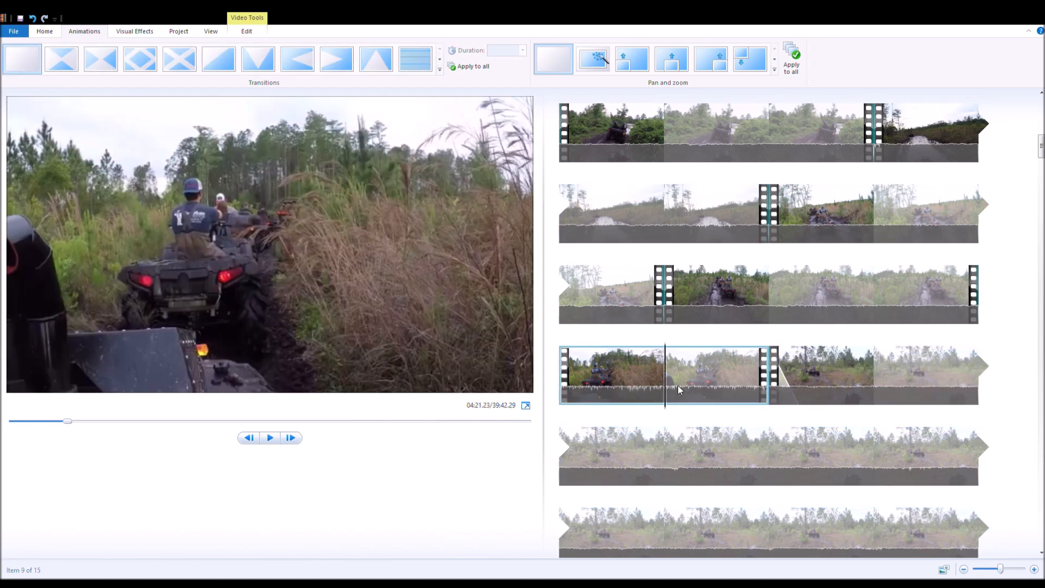
left_click(272, 438)
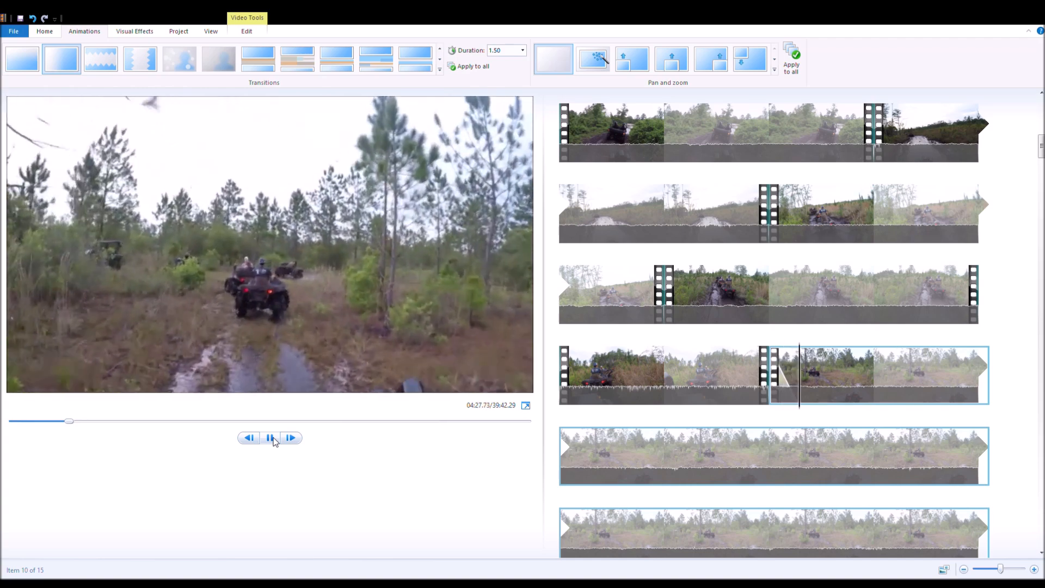
left_click(271, 438)
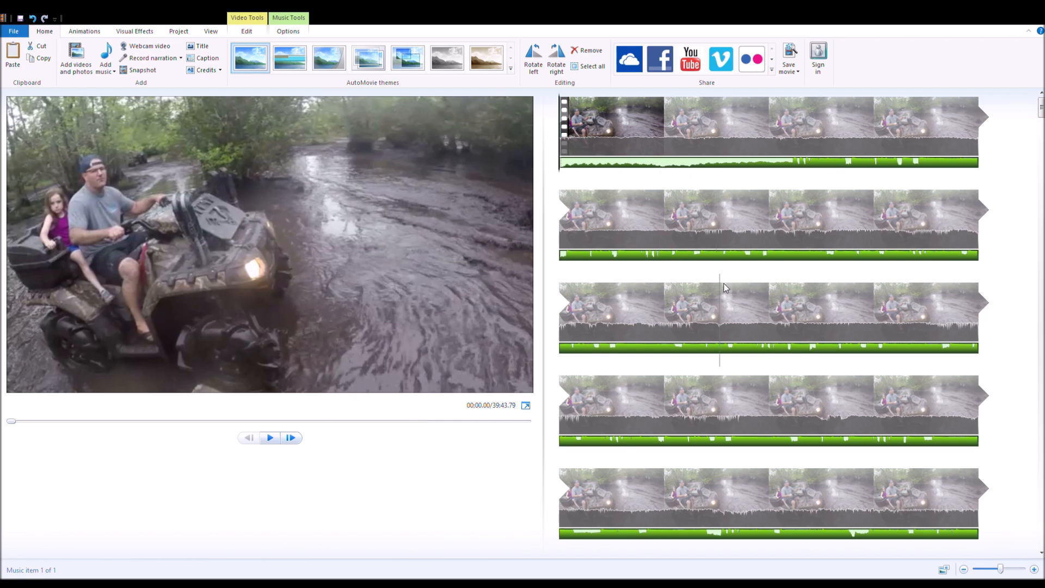
Move the music track so that it starts at the beginning of the tenth clip, at about 267.68 s
scroll(749, 551, "down", 3)
scroll(750, 551, "down", 3)
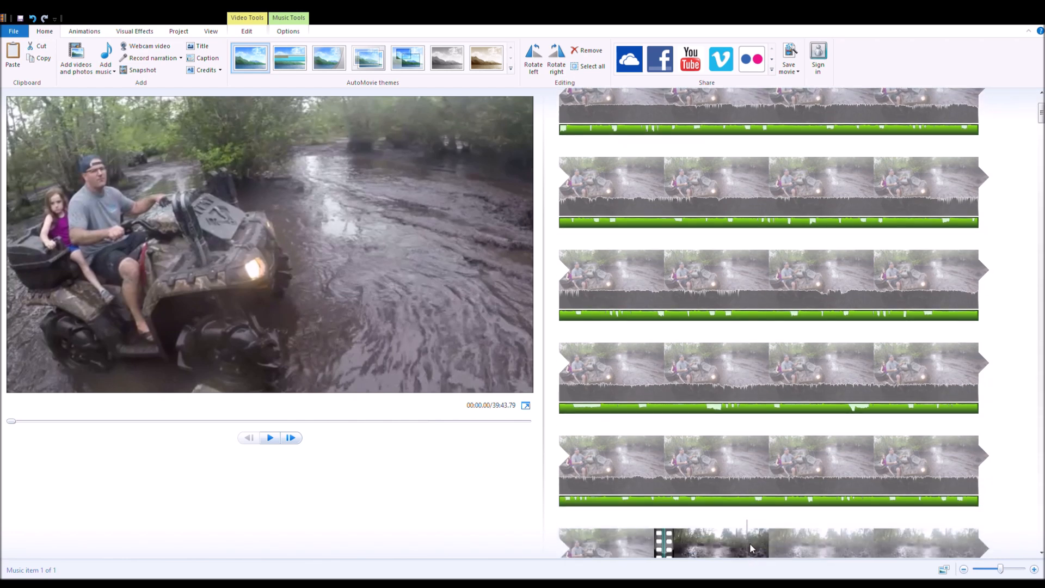
scroll(749, 544, "down", 5)
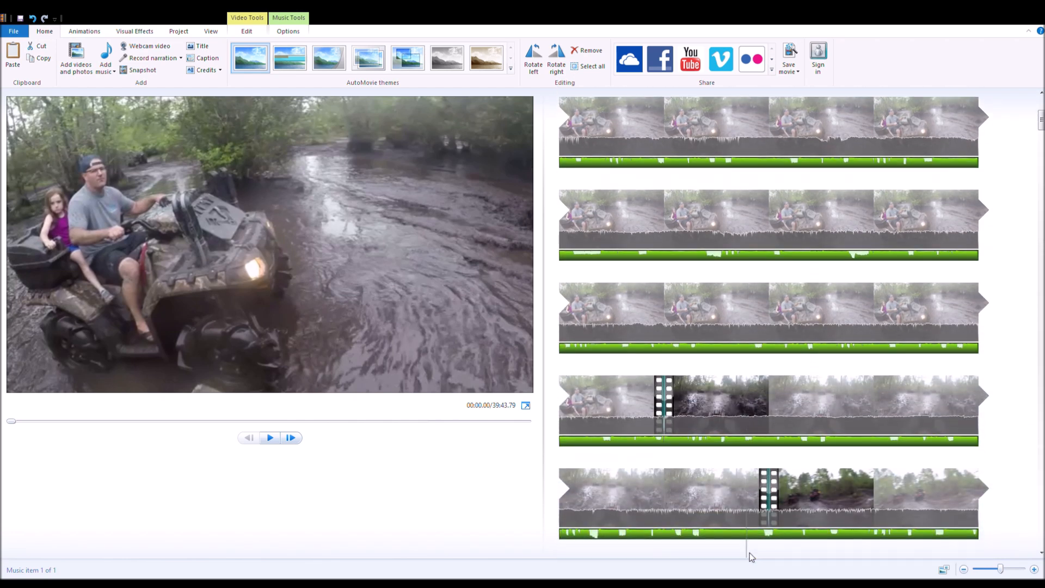
scroll(749, 553, "down", 10)
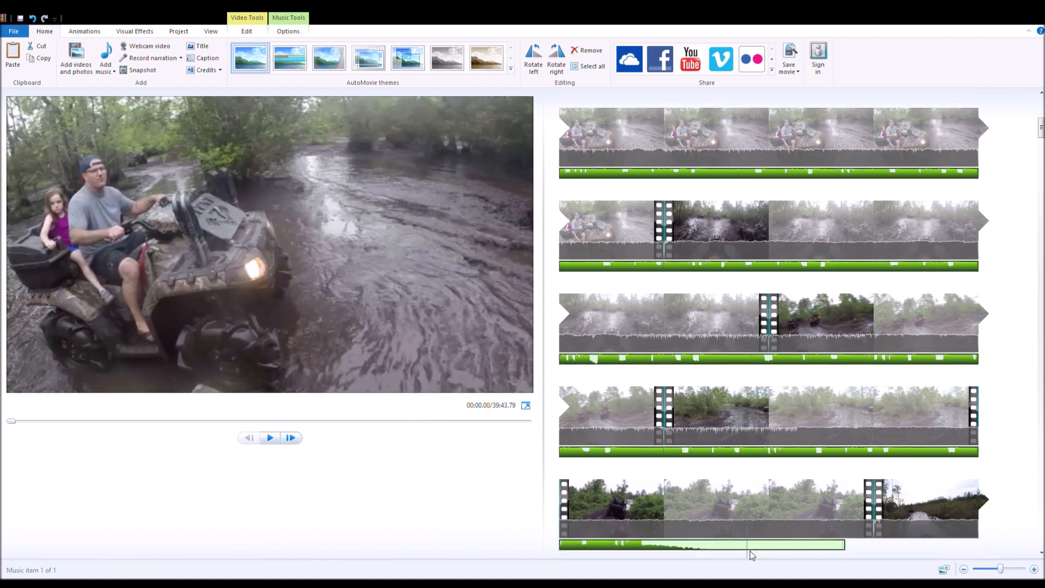
scroll(751, 550, "down", 2)
left_click_drag(868, 488, 878, 373)
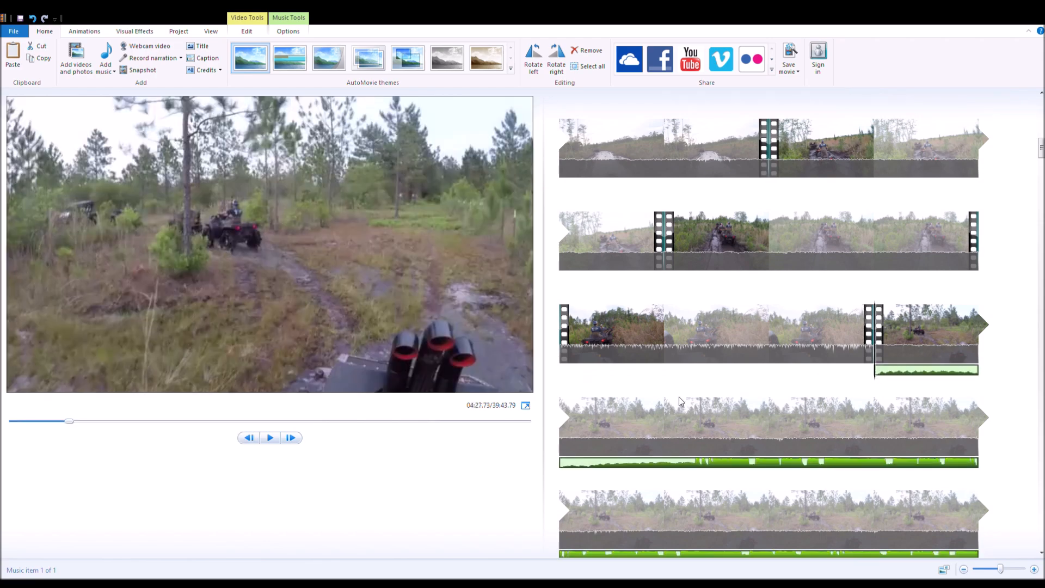
Split the music track at 04:42.63 and delete the music section before the split
left_click(270, 439)
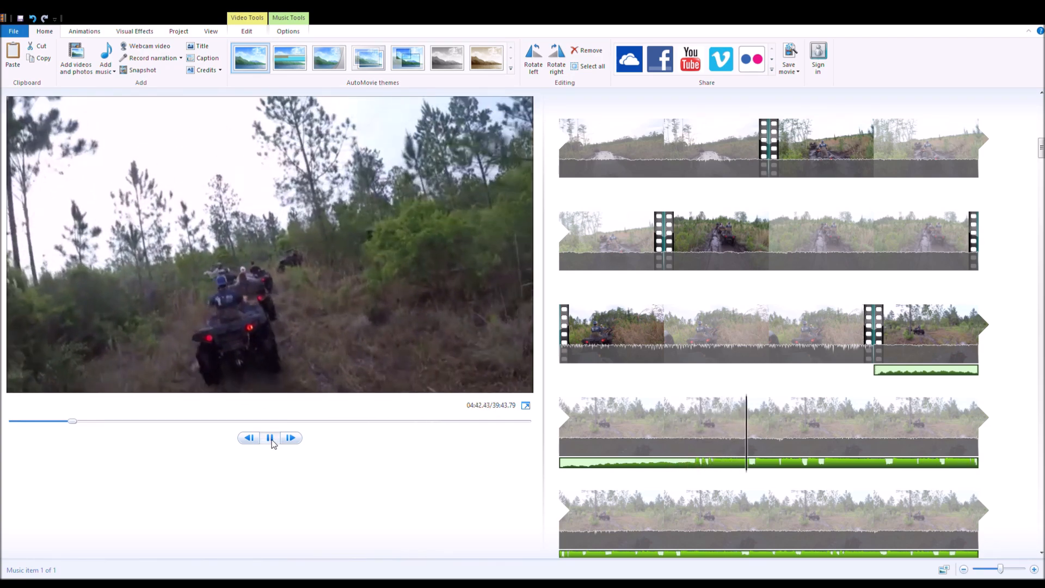
left_click(271, 439)
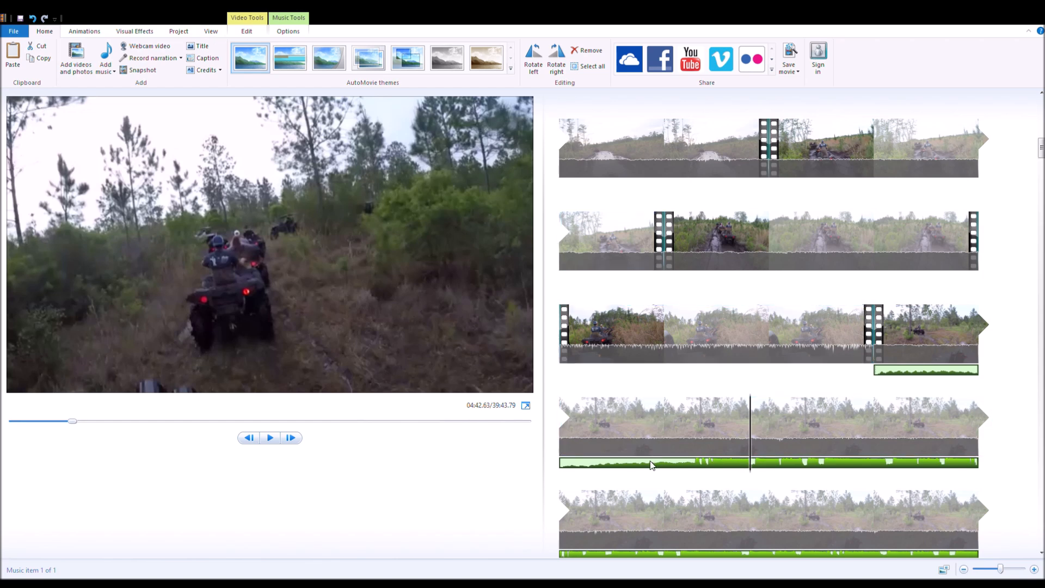
left_click(283, 22)
left_click(124, 66)
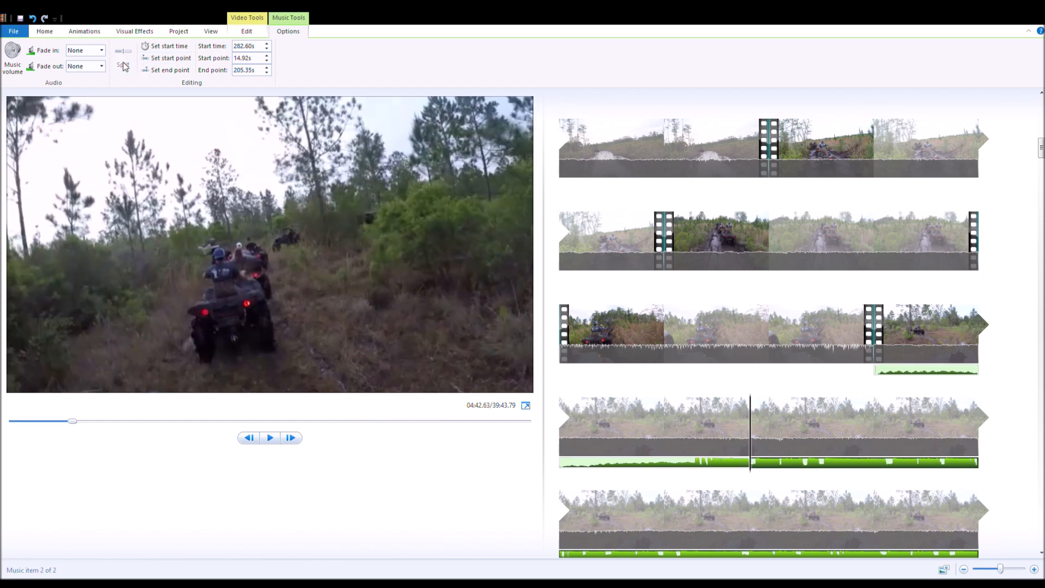
left_click(658, 464)
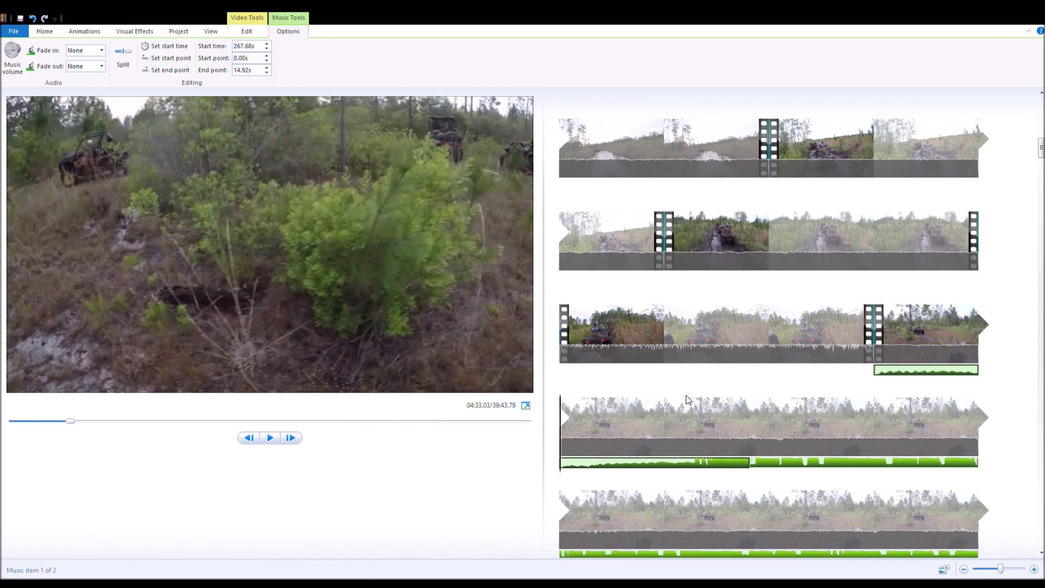
key("Delete")
Move the remaining music section from the beginning of the movie back down to the start of the tenth clip
scroll(672, 385, "up", 6)
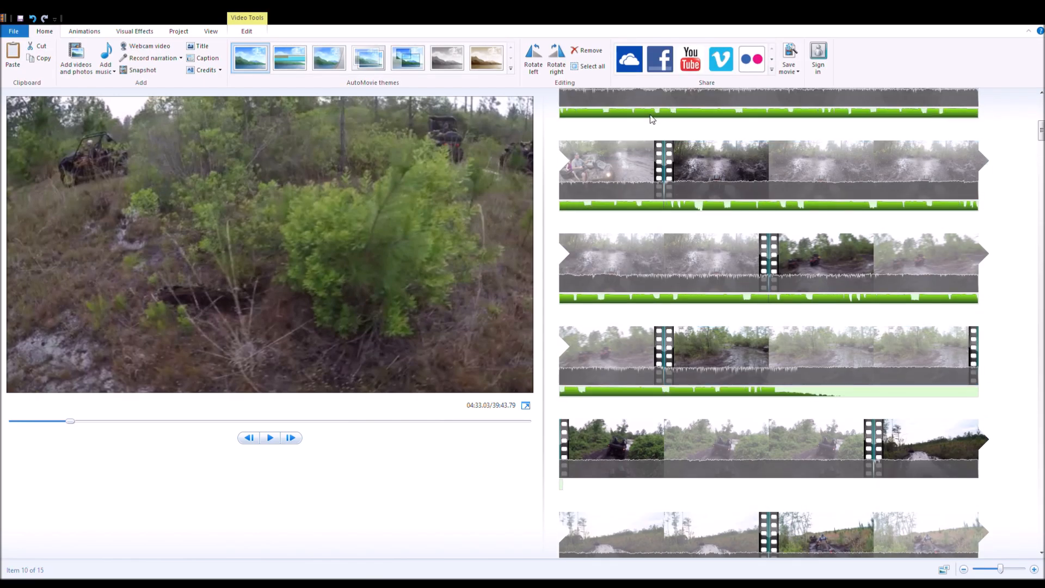
left_click(652, 114)
left_click_drag(824, 542, 878, 528)
Add a credits screen after the dark night clip at the end of the movie
scroll(932, 482, "down", 4)
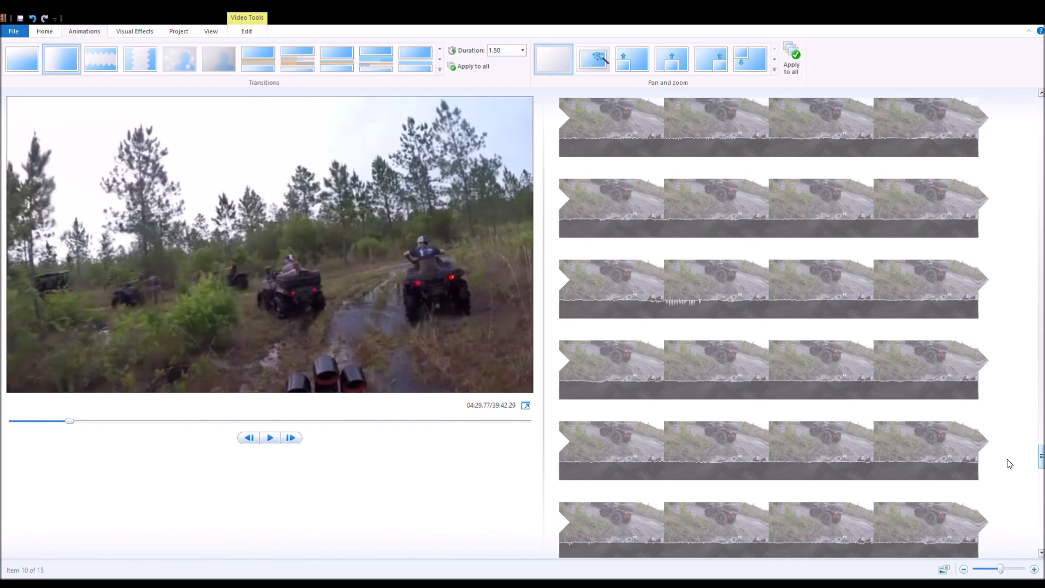
scroll(1008, 490, "down", 5)
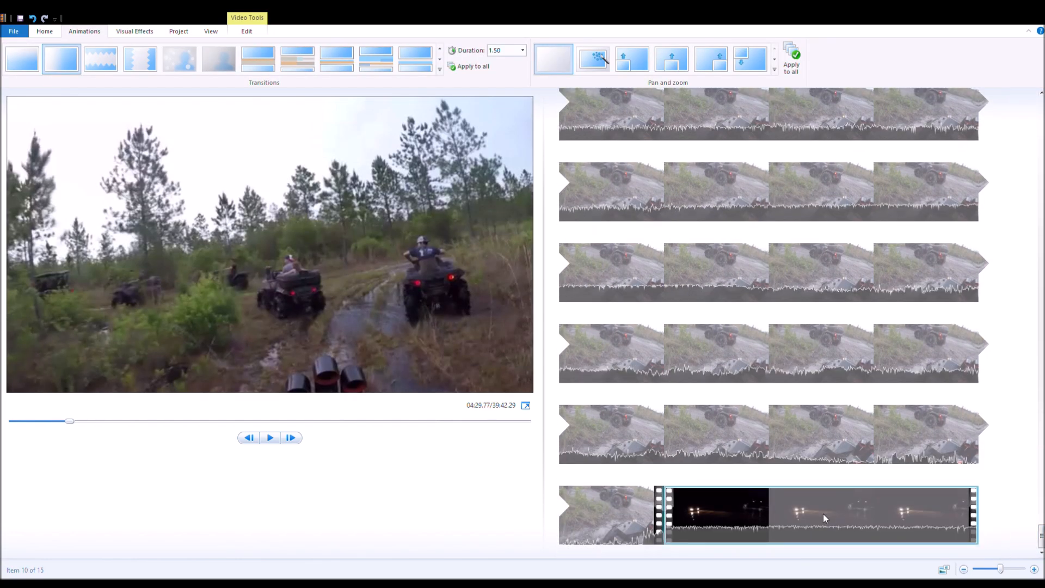
left_click(874, 511)
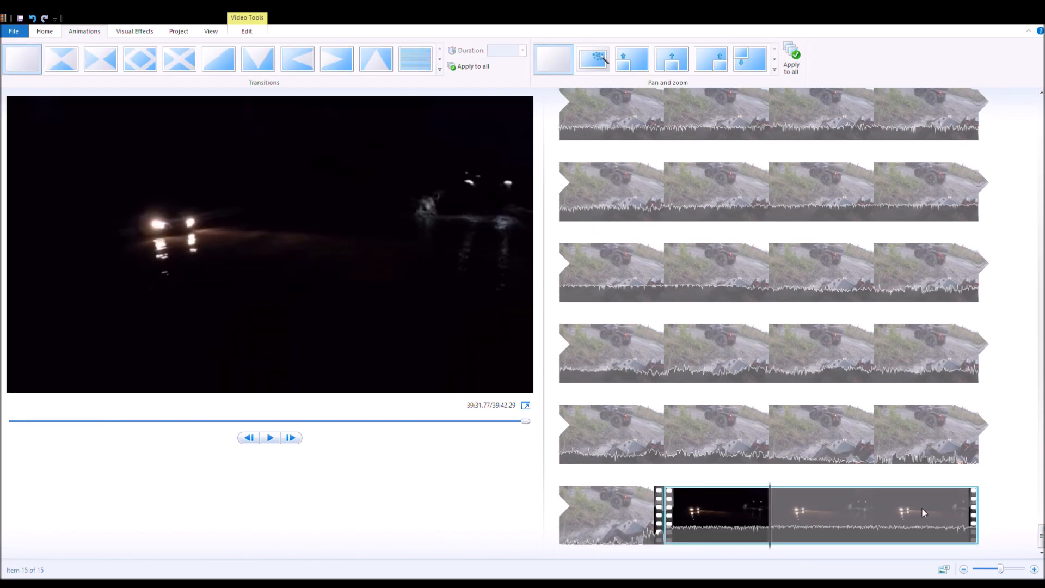
left_click(50, 32)
left_click(204, 69)
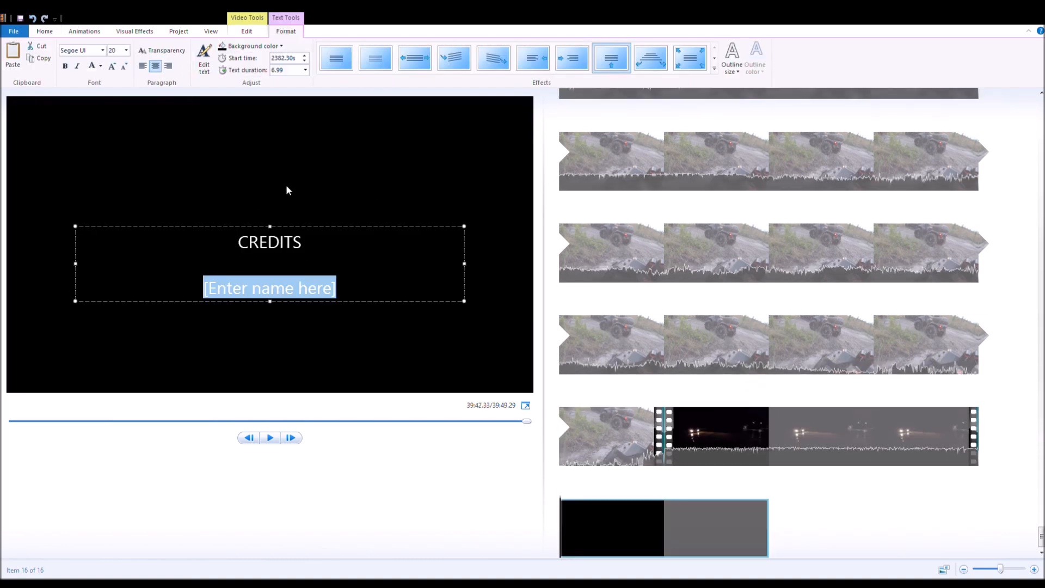
Replace all the placeholder text on the credits screen with "subscribe!"
key("ctrl+a")
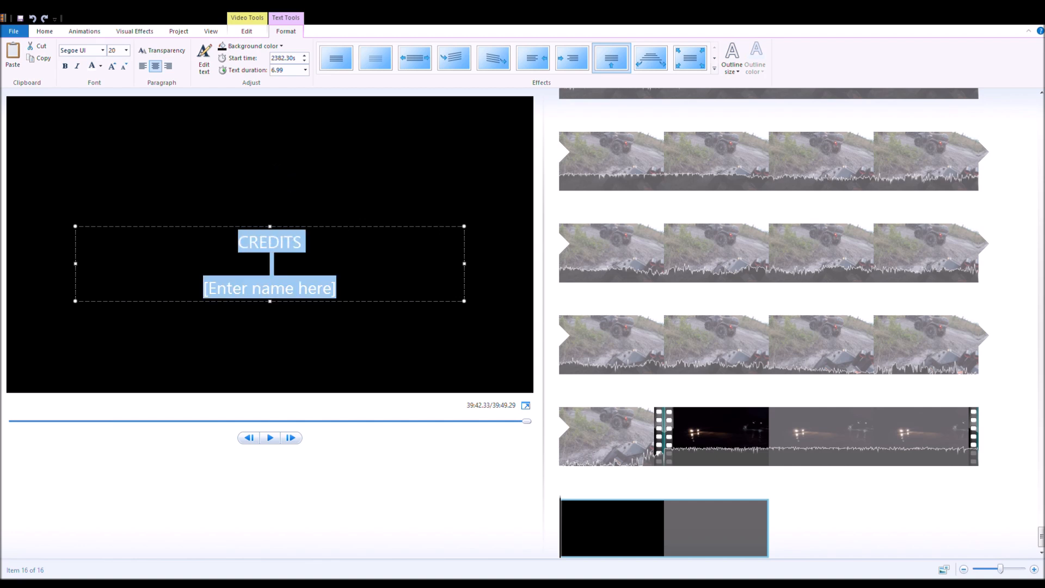
type("subs")
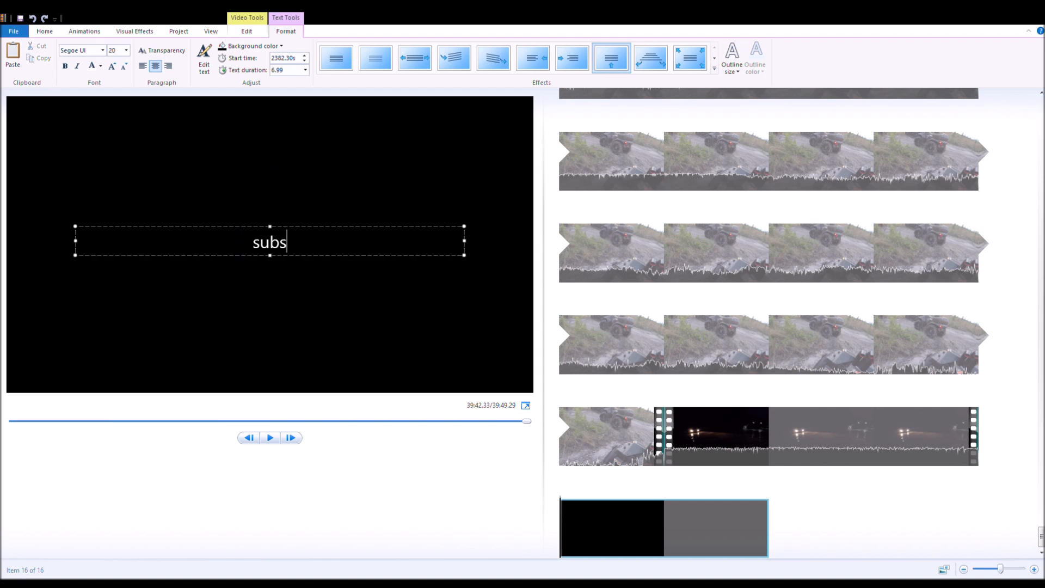
type("cribe@")
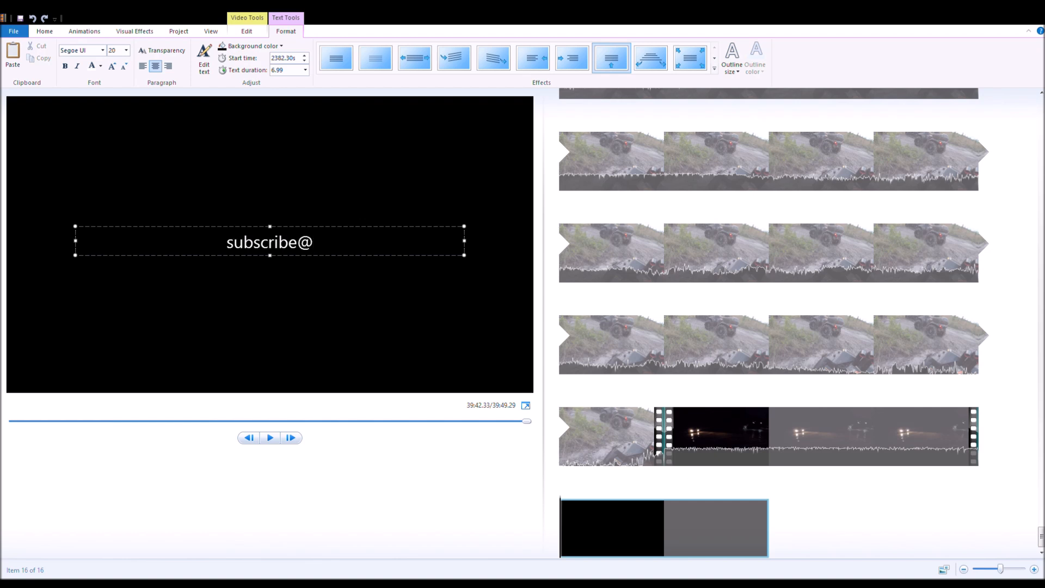
key("BackSpace")
type("!")
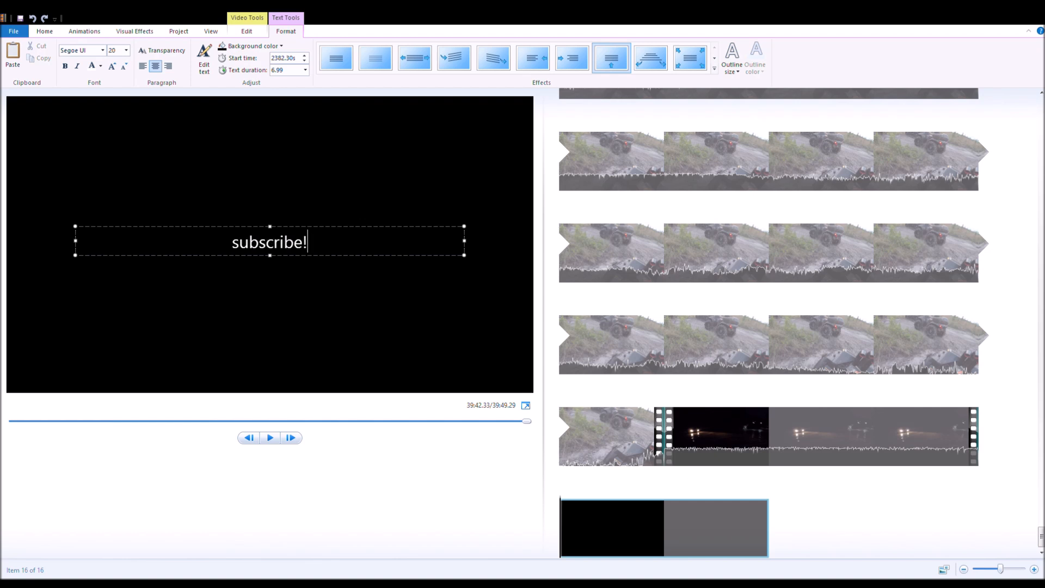
Format the credits text in the Misfits font at size 72 and widen its text box to nearly the full frame width
left_click(91, 49)
type("Misfits")
key("Return")
left_click(126, 52)
type("72")
key("Return")
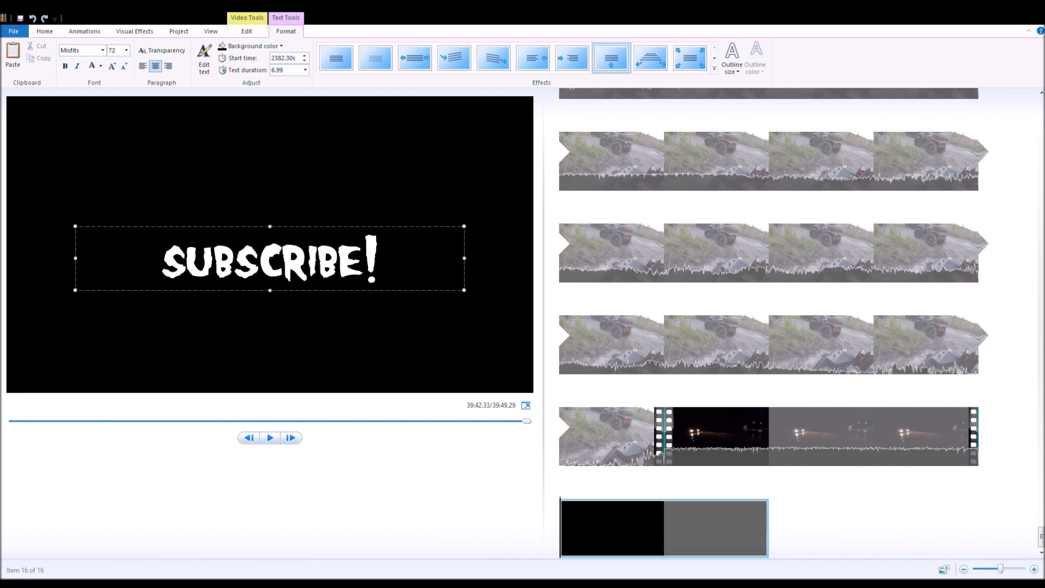
left_click_drag(464, 258, 531, 258)
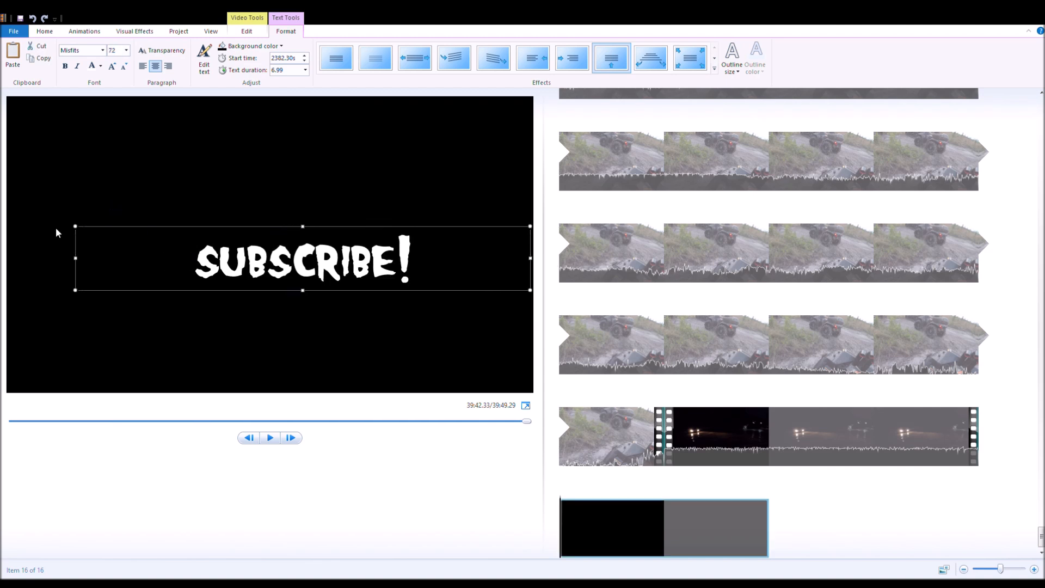
left_click_drag(75, 258, 10, 259)
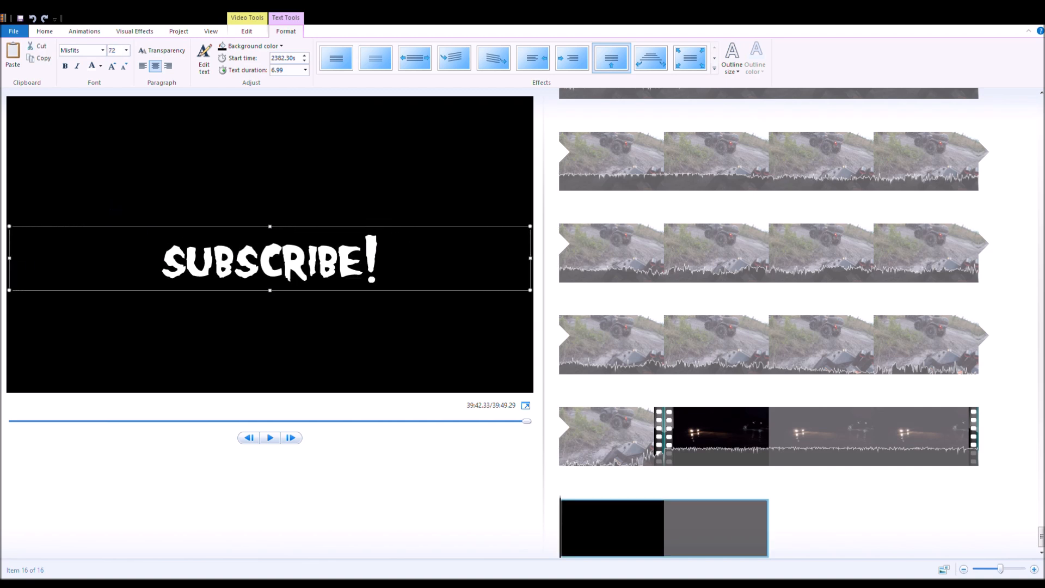